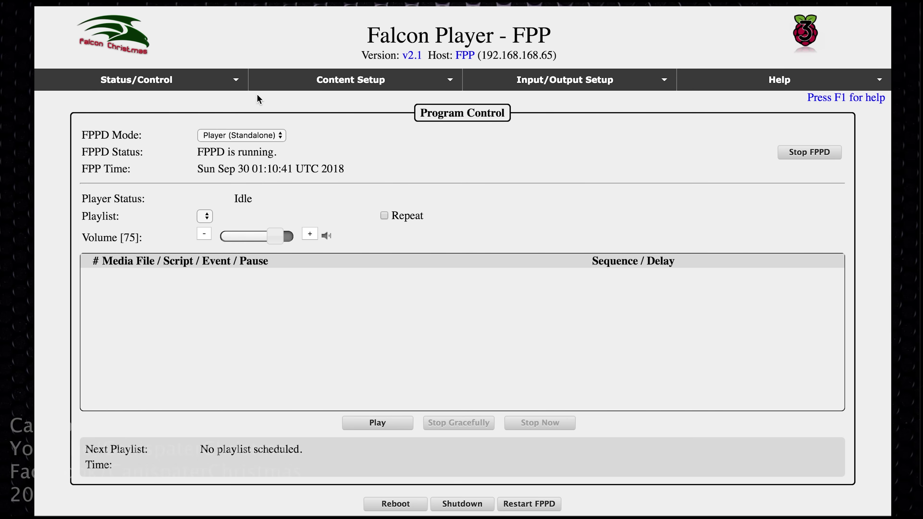
Go to the Config/Set Time page from the Status/Control menu
left_click(238, 82)
mouse_move(237, 85)
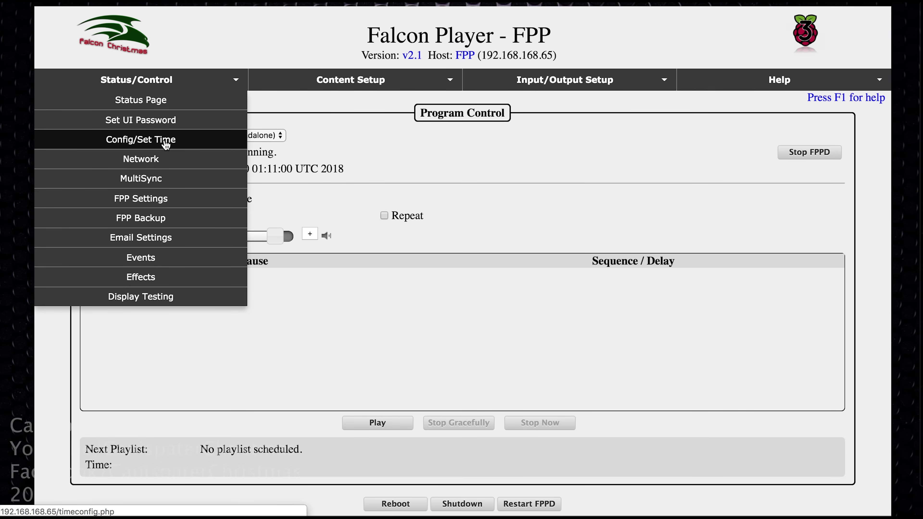
left_click(165, 142)
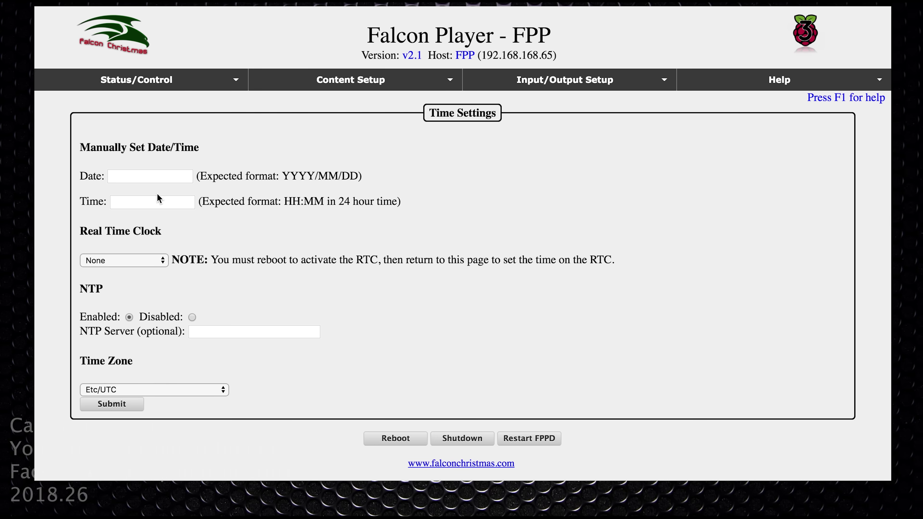
Choose US/Central as the time zone and submit it
left_click(155, 392)
scroll(155, 393, "down", 20)
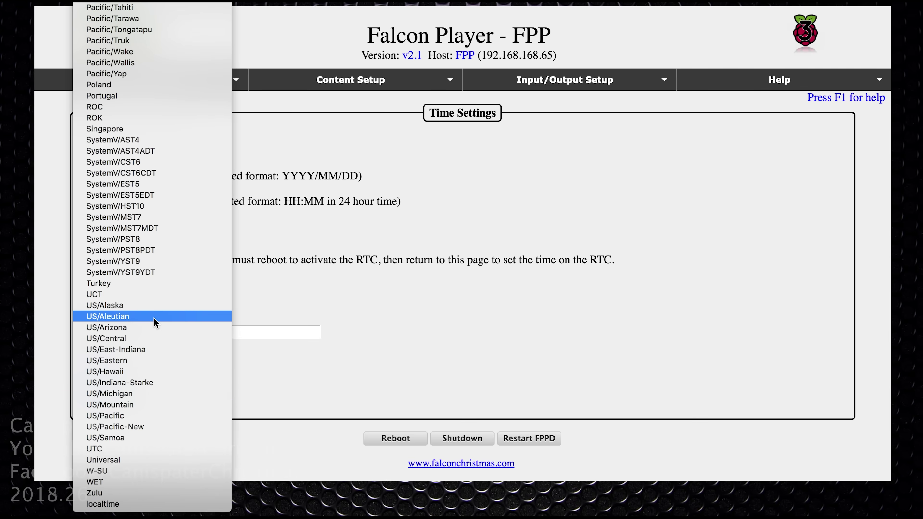
left_click(128, 338)
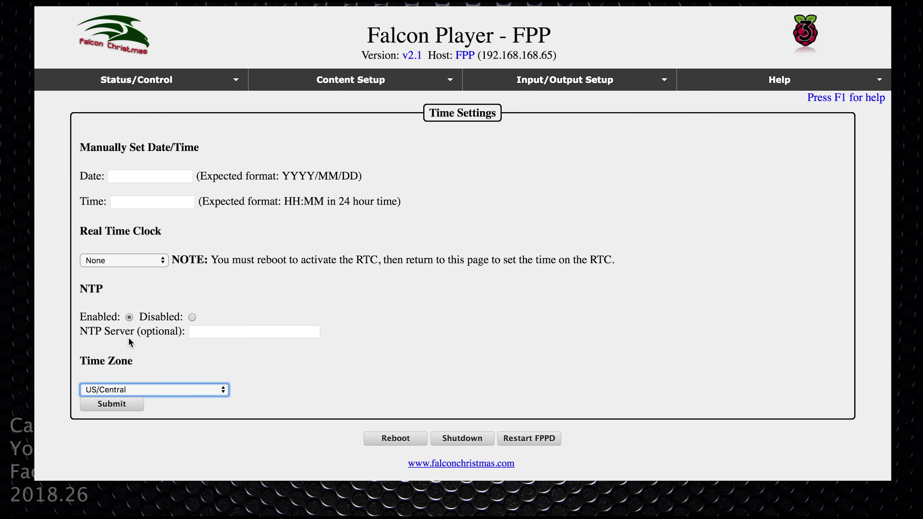
left_click(115, 405)
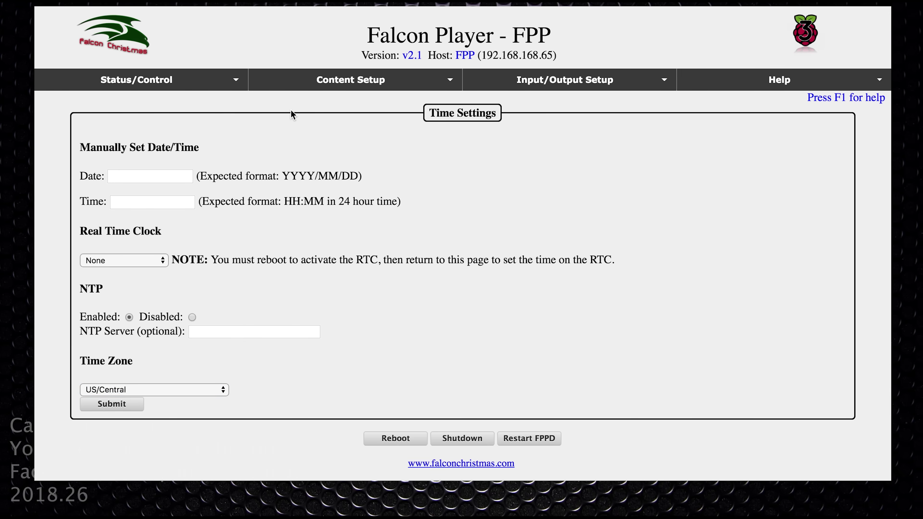
left_click(225, 105)
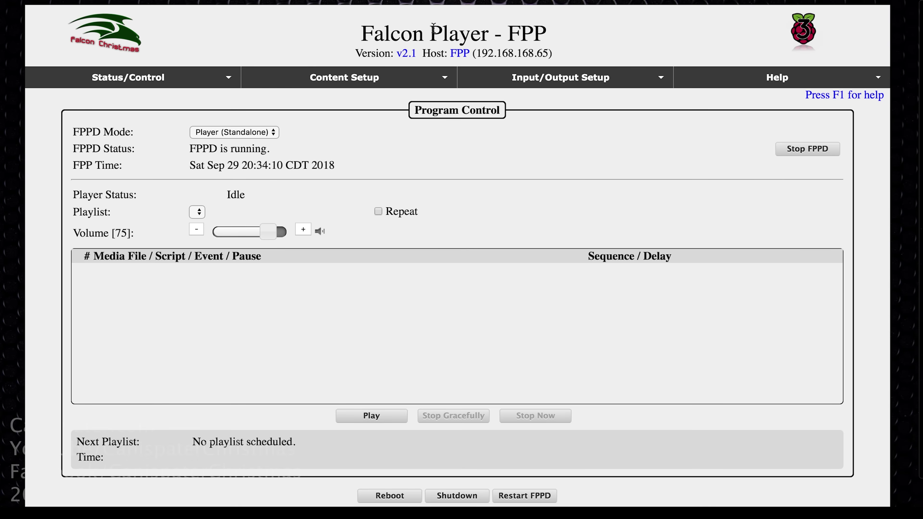
Go to the Network configuration page from the Status/Control menu
mouse_move(228, 78)
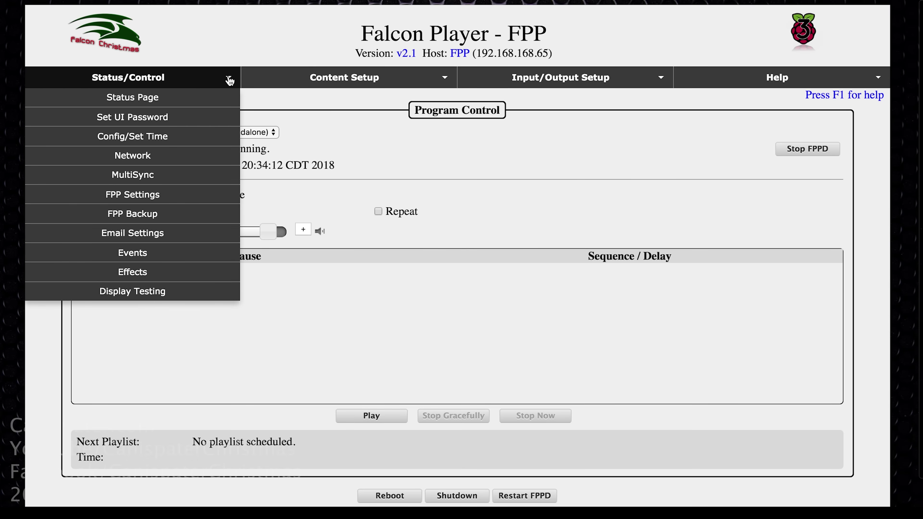
left_click(162, 163)
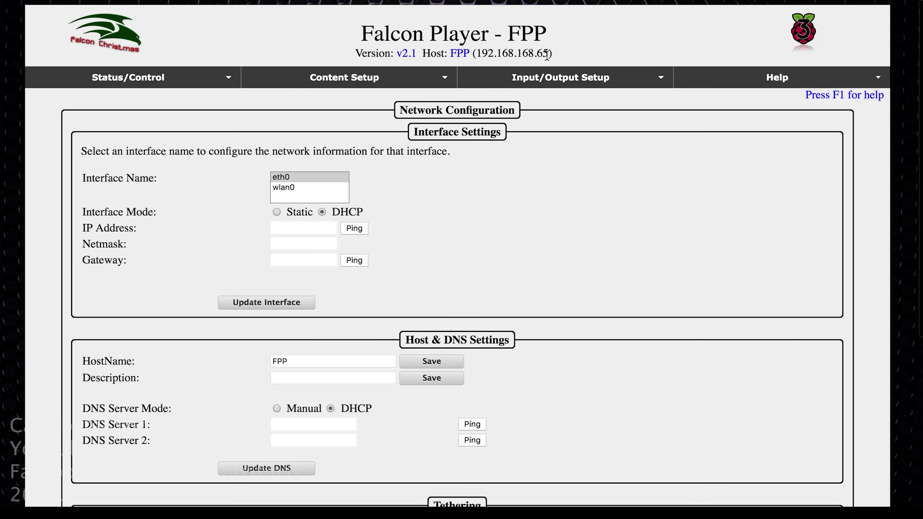
Select the wlan0 interface to show its wireless settings
left_click(286, 188)
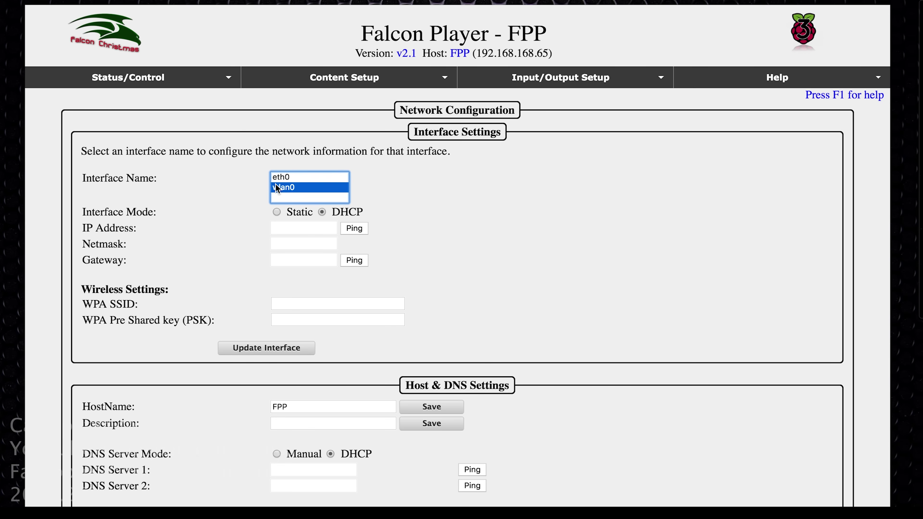
Enter the Wi-Fi SSID and passphrase for wlan0 and apply them
left_click(302, 307)
type("ssid")
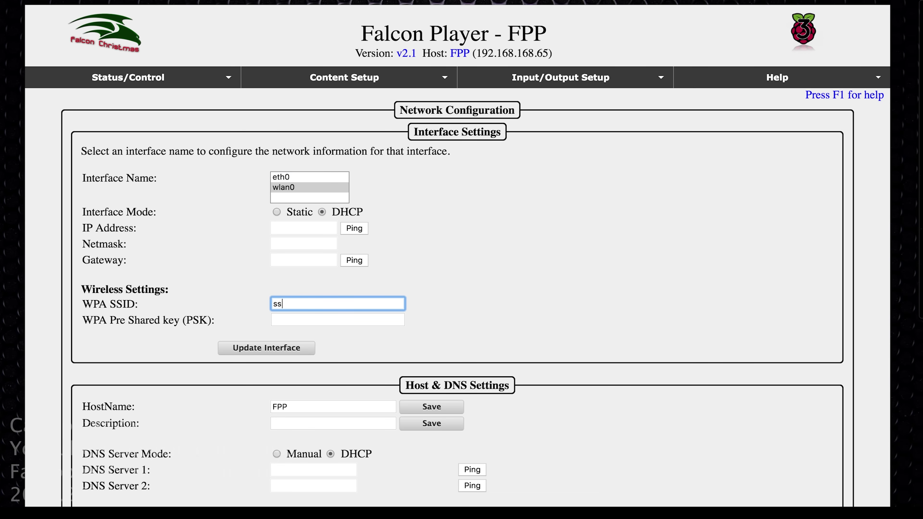
left_click(291, 320)
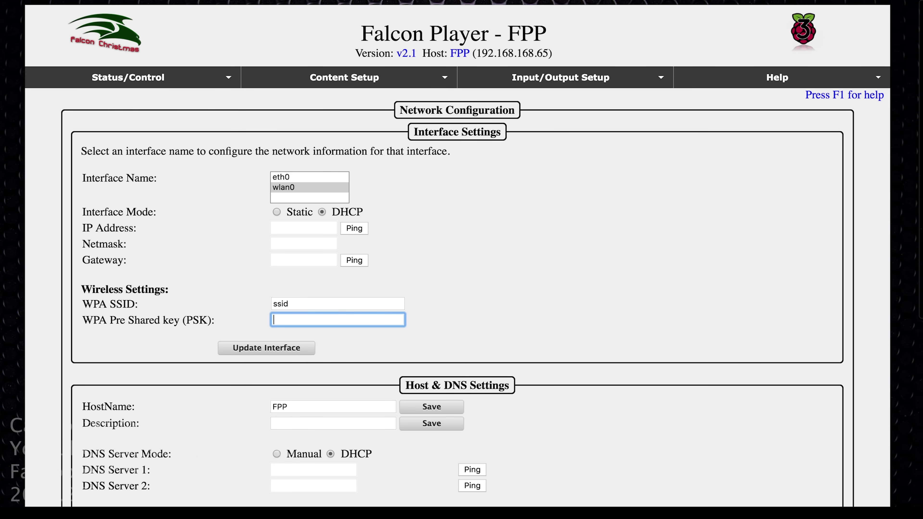
type("password")
left_click(269, 352)
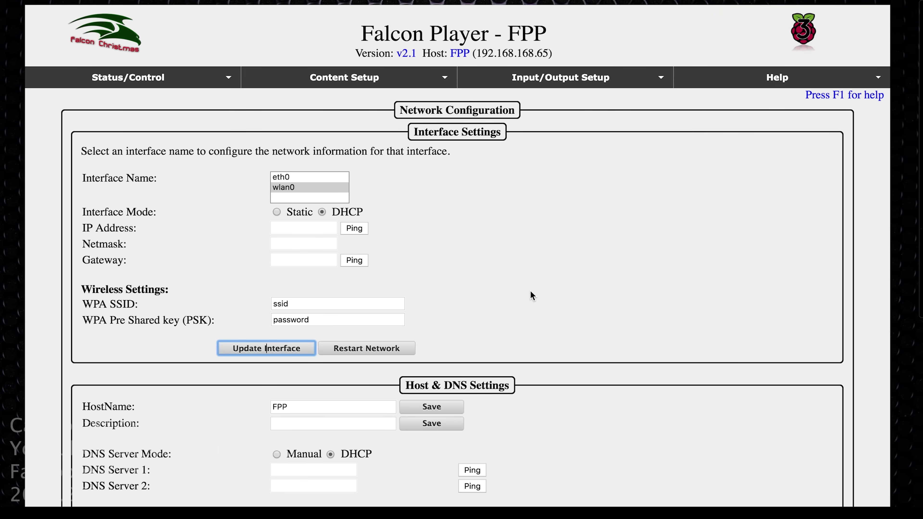
Restart networking, confirm it, then return to the player's status page
left_click(367, 351)
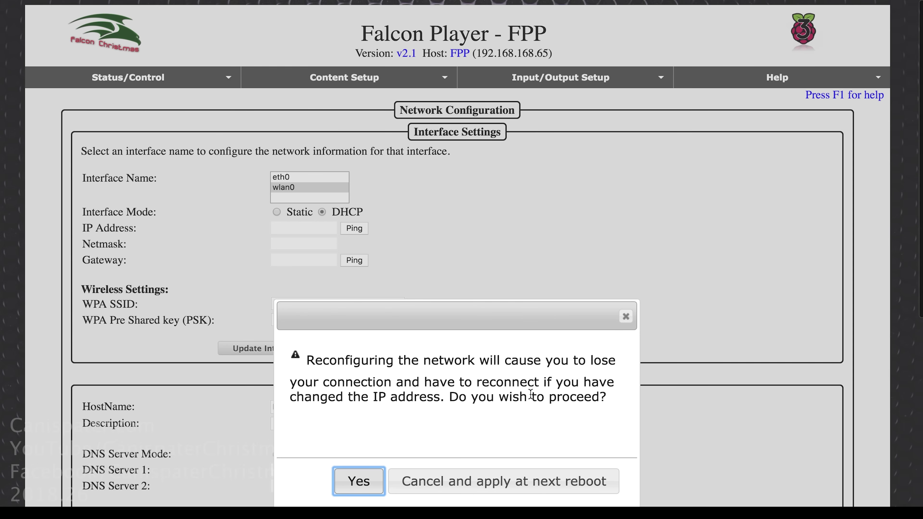
left_click(371, 480)
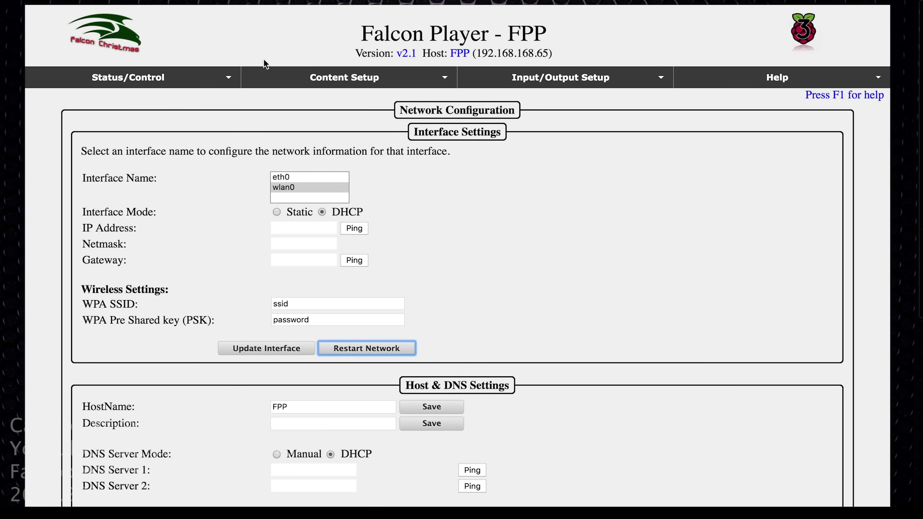
left_click(230, 78)
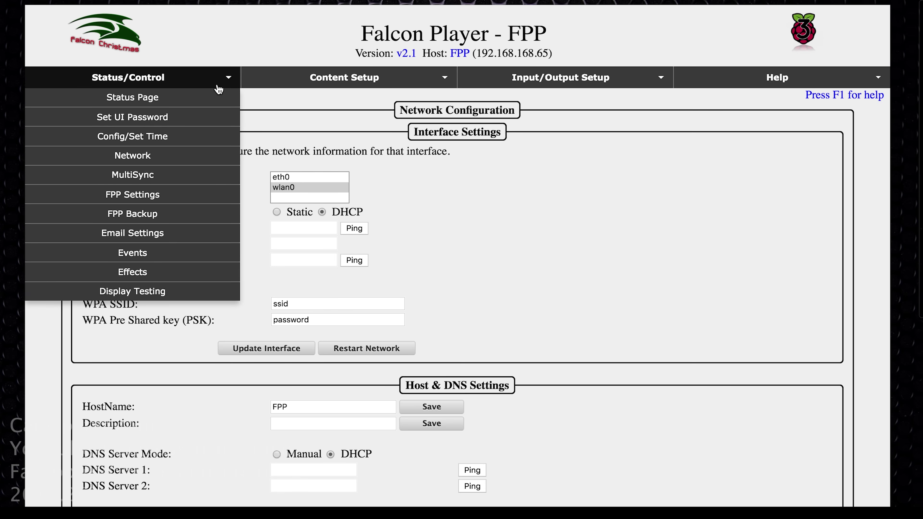
left_click(210, 97)
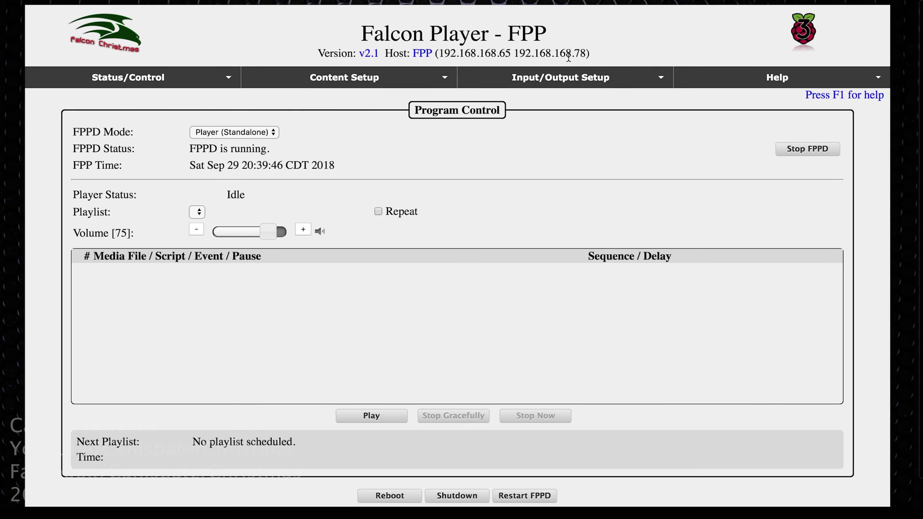
Load the player in a new browser tab at its Wi-Fi address 192.168.168.78
left_click_drag(516, 53, 586, 53)
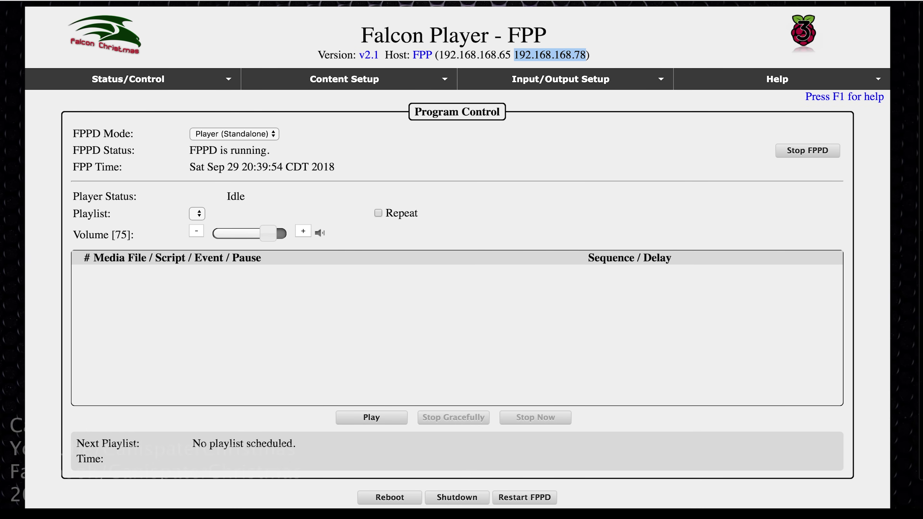
key("super+t")
key("super+v")
key("Return")
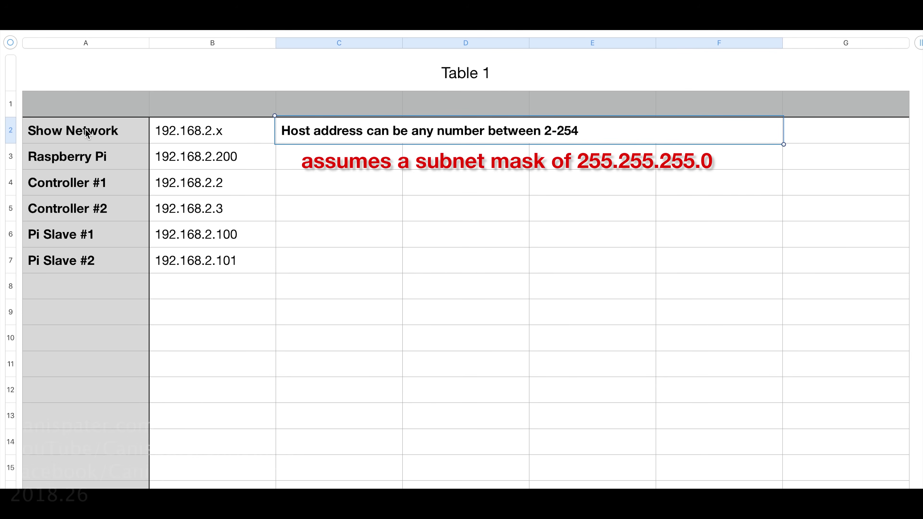
Select cell B2 to highlight the 192.168.2.x show network range
left_click(191, 134)
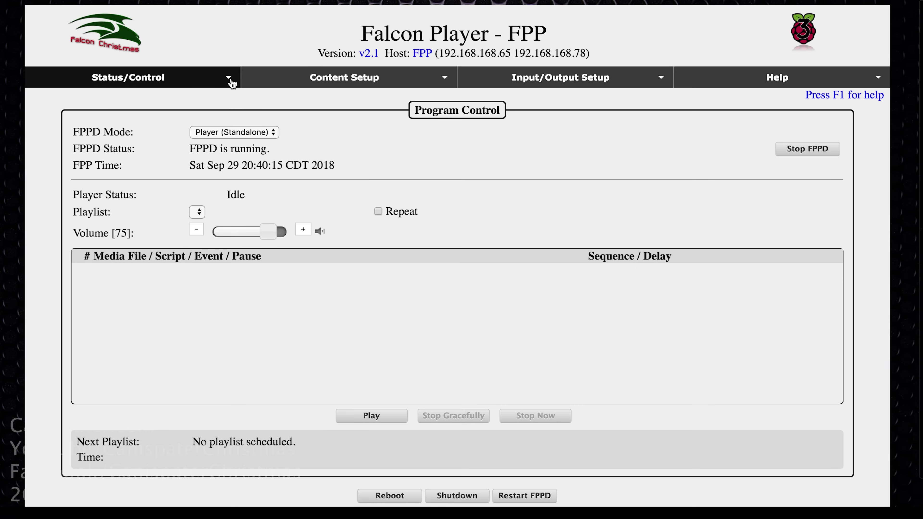
Open the Network page and switch eth0 to Static addressing
left_click(231, 82)
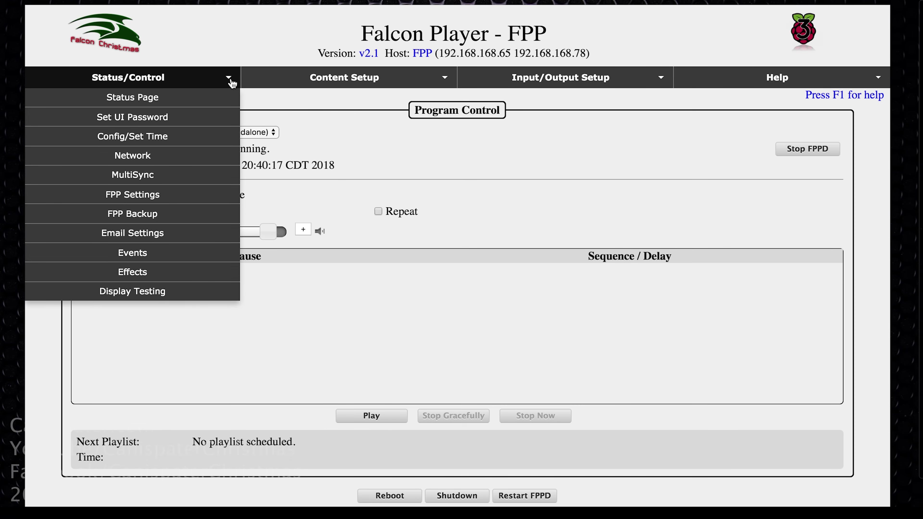
left_click(171, 157)
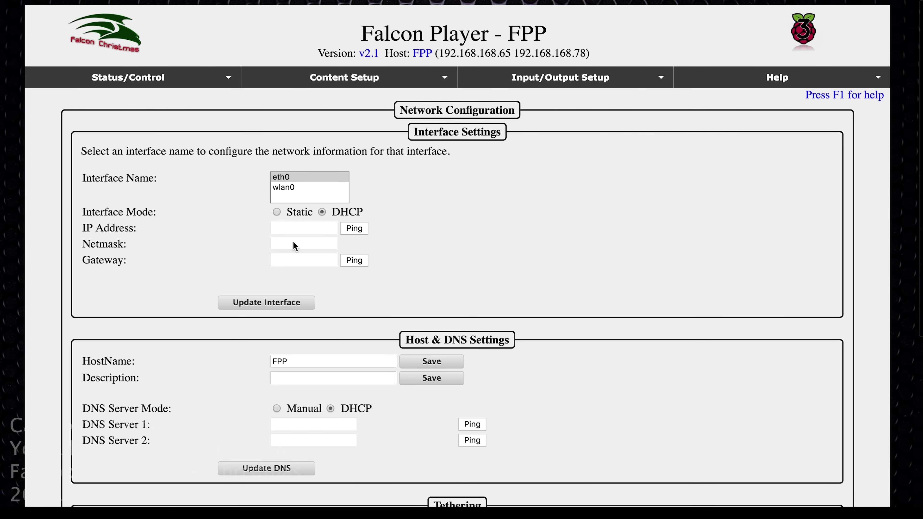
left_click(277, 212)
Save eth0 as 192.168.2.200 (netmask 255.255.255.0, gateway 192.168.2.1) and restart networking
left_click(302, 227)
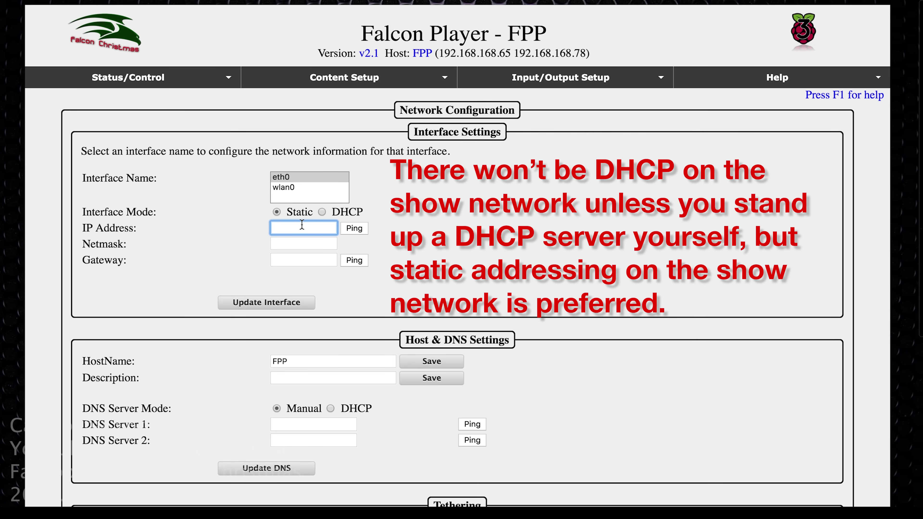
type("192.1")
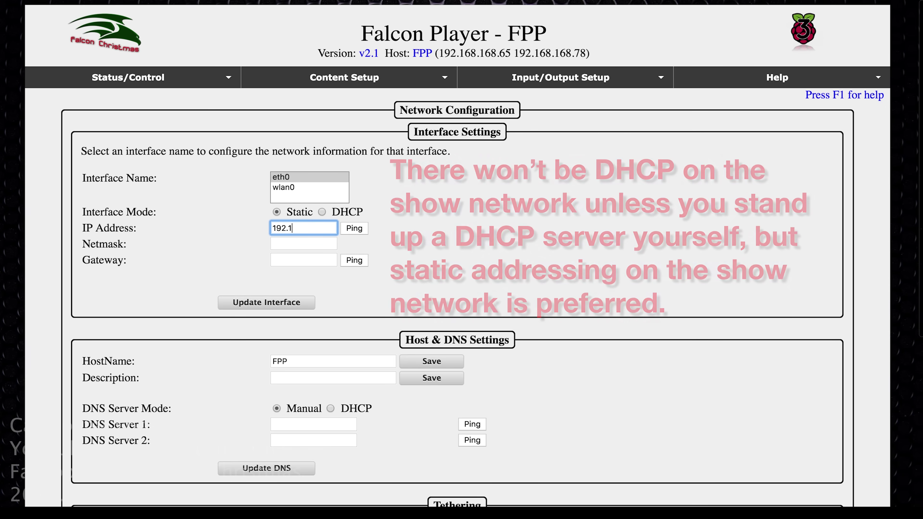
type("68.2")
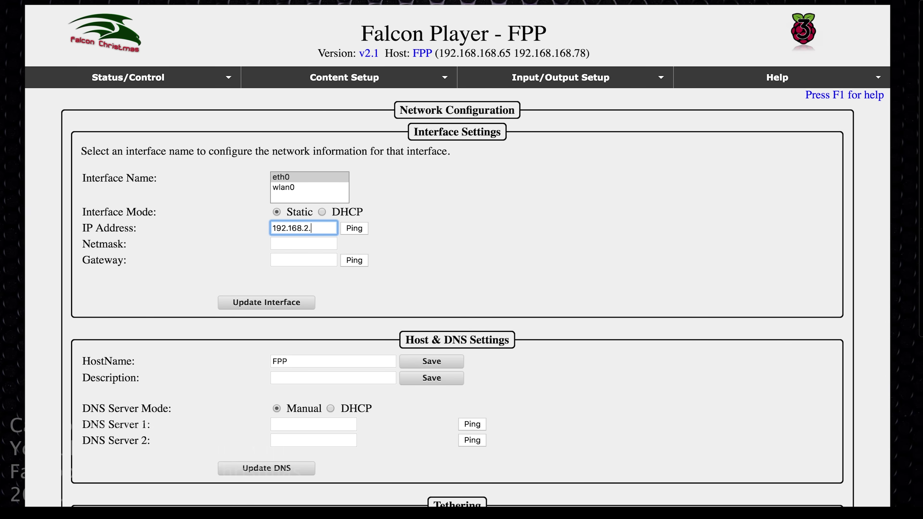
type(".200")
key("Tab")
left_click(266, 302)
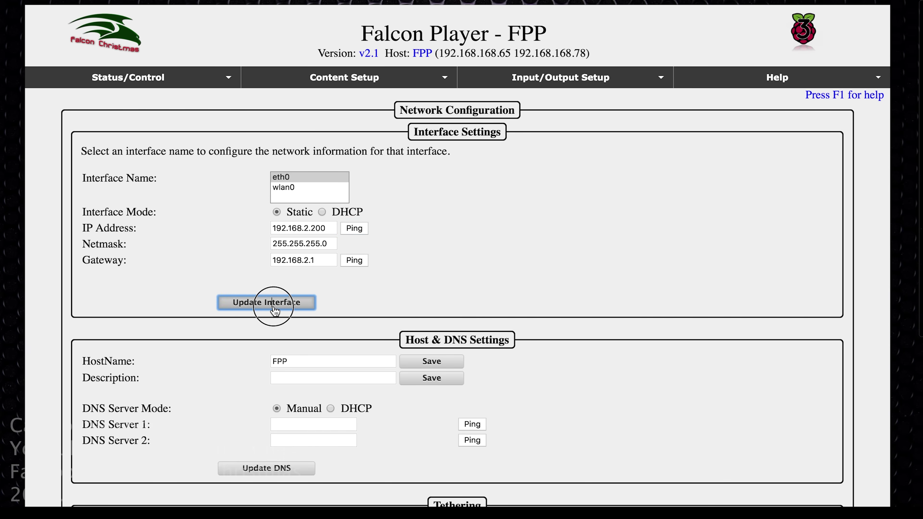
left_click(368, 302)
left_click(362, 460)
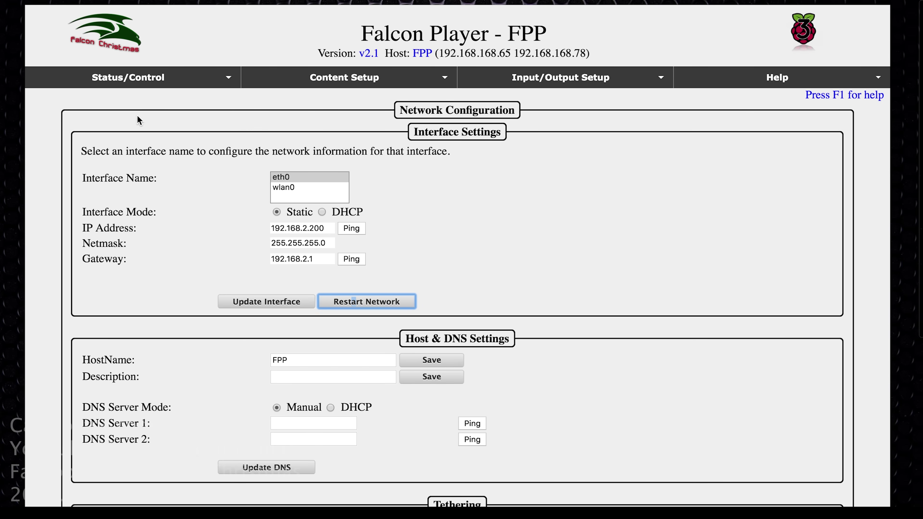
Return to the Status Page showing addresses 192.168.2.200 and 192.168.168.78
left_click(222, 80)
left_click(203, 95)
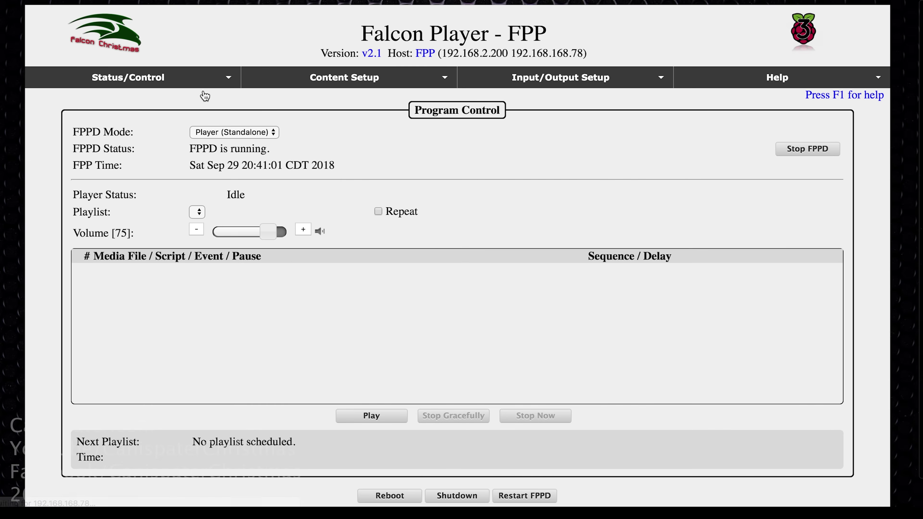